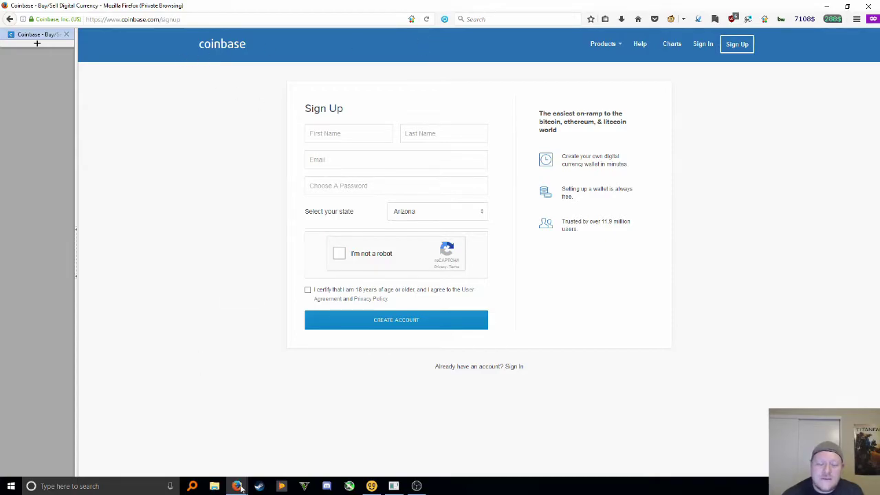
Open the Coinbase dashboard and view the price charts for Ethereum, Litecoin and Bitcoin.
mouse_move(237, 486)
mouse_move(200, 450)
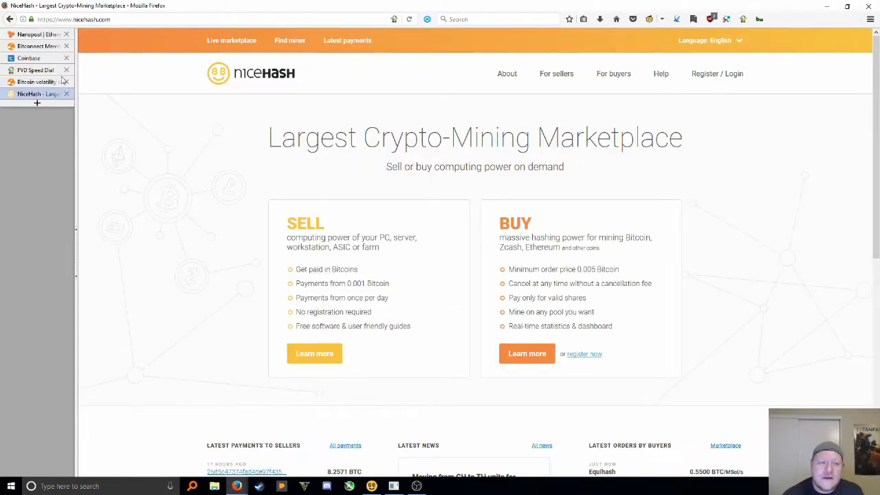
left_click(31, 58)
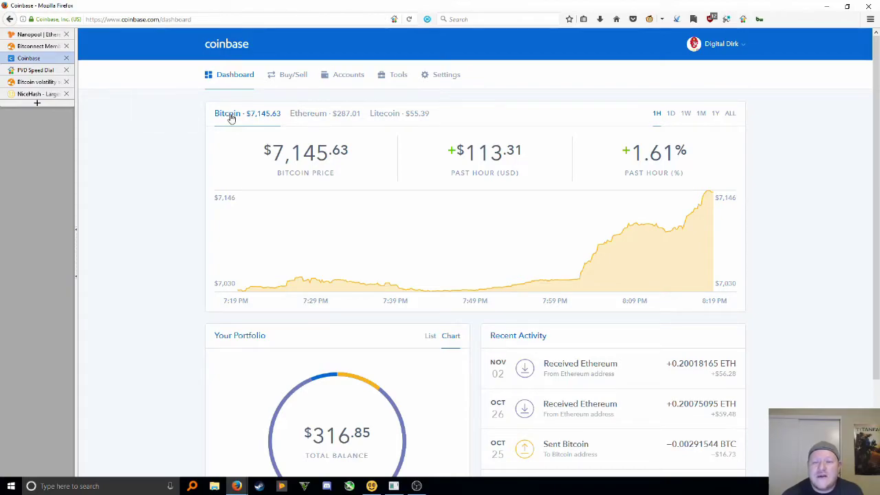
left_click(310, 114)
left_click(403, 114)
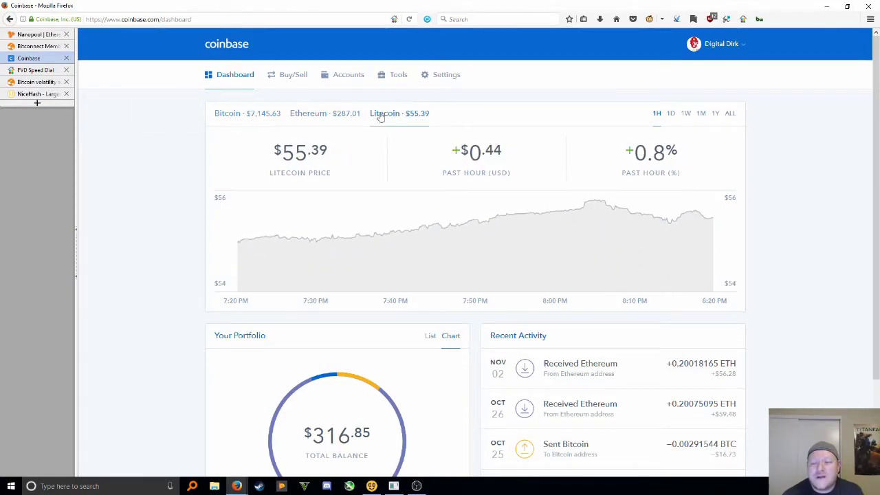
left_click(263, 115)
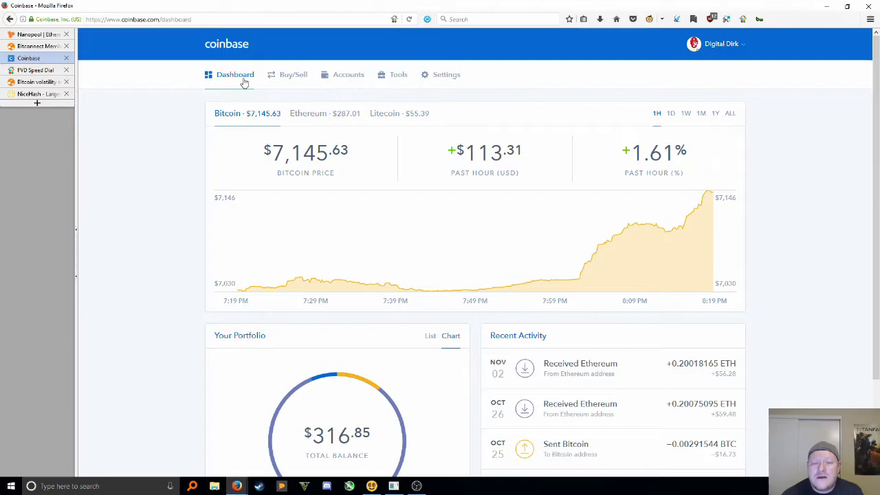
Show the receiving address of the BTC Wallet in the Coinbase accounts and copy it.
left_click(303, 77)
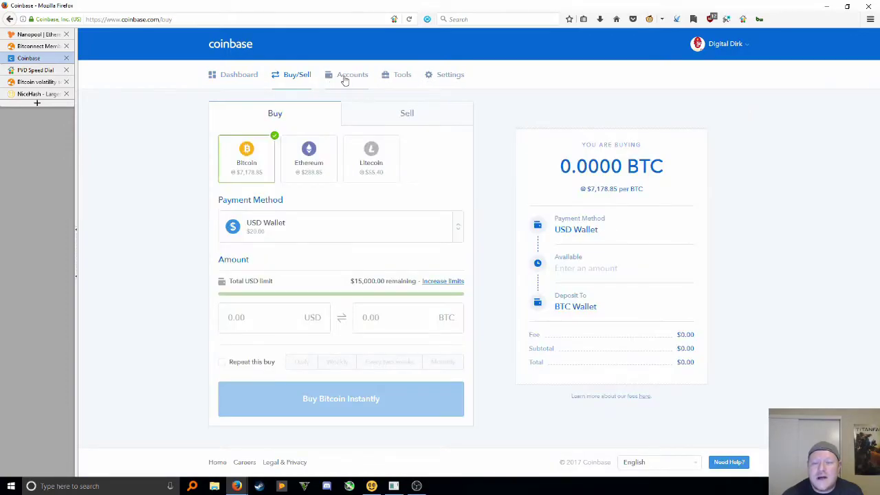
left_click(346, 77)
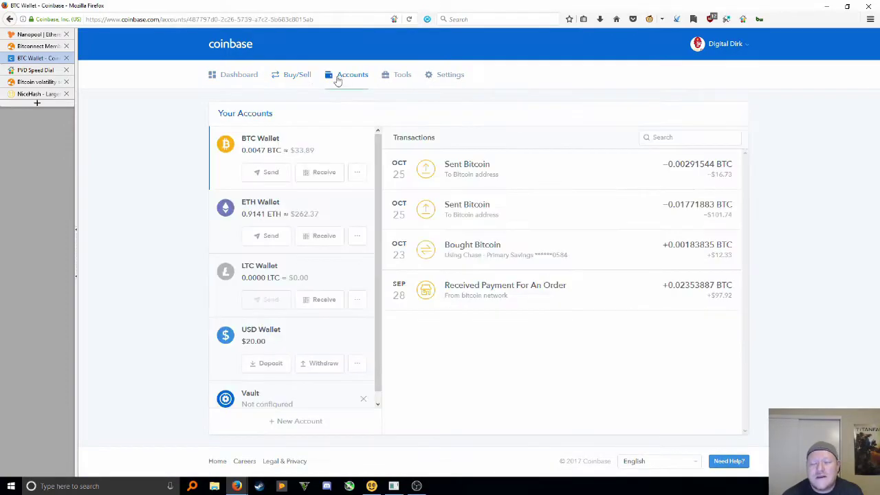
left_click(318, 175)
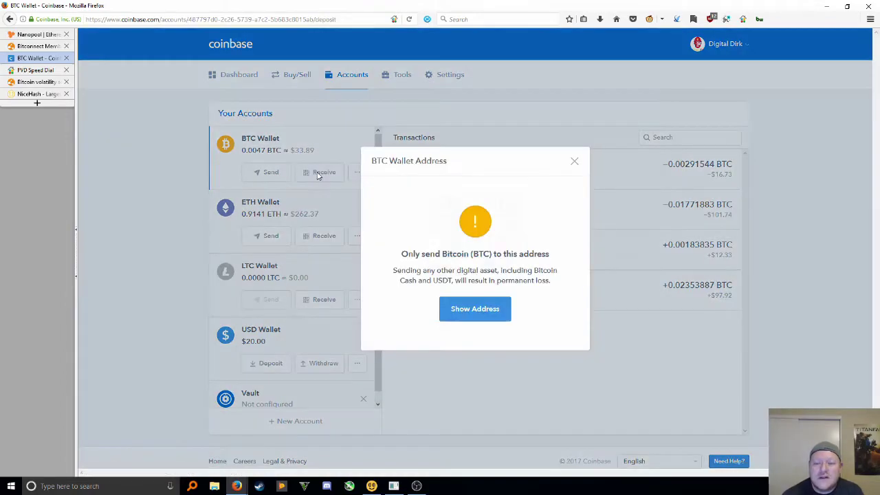
left_click(494, 311)
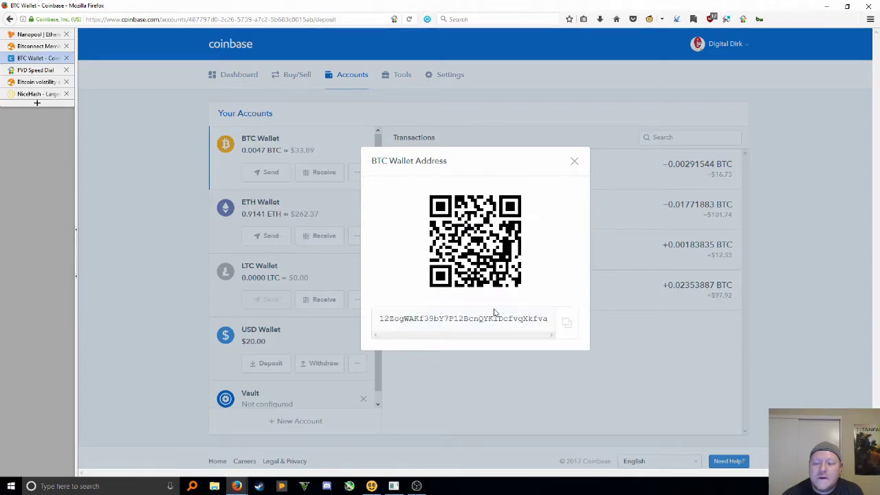
left_click(567, 324)
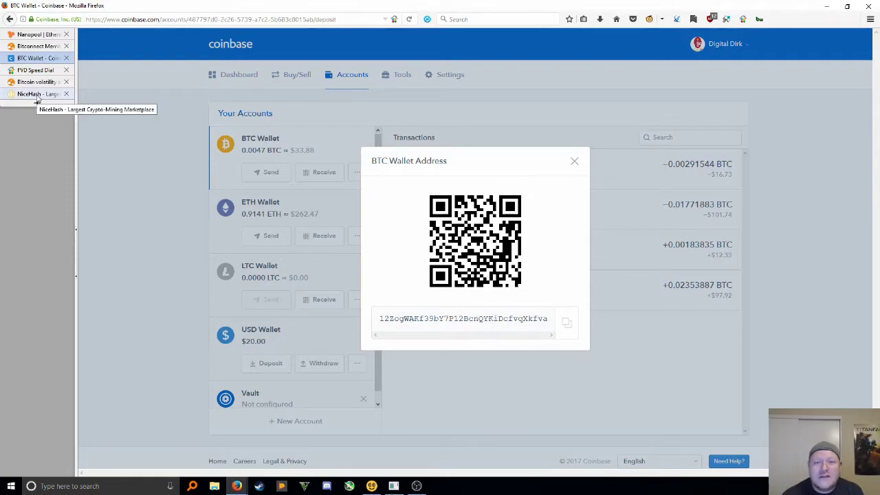
Find the CPU or GPU seller software on the NiceHash site and save the NVIDIA installer nhm_setup_2.0.1.3.exe.
left_click(38, 94)
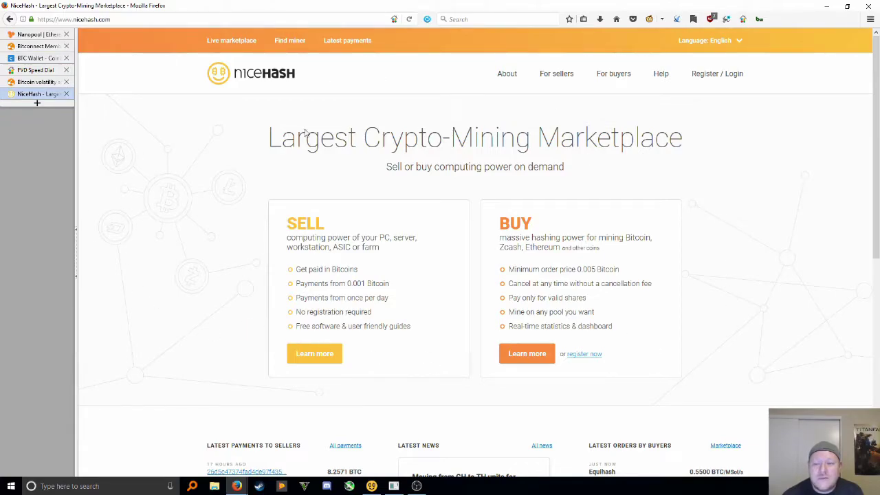
left_click(327, 357)
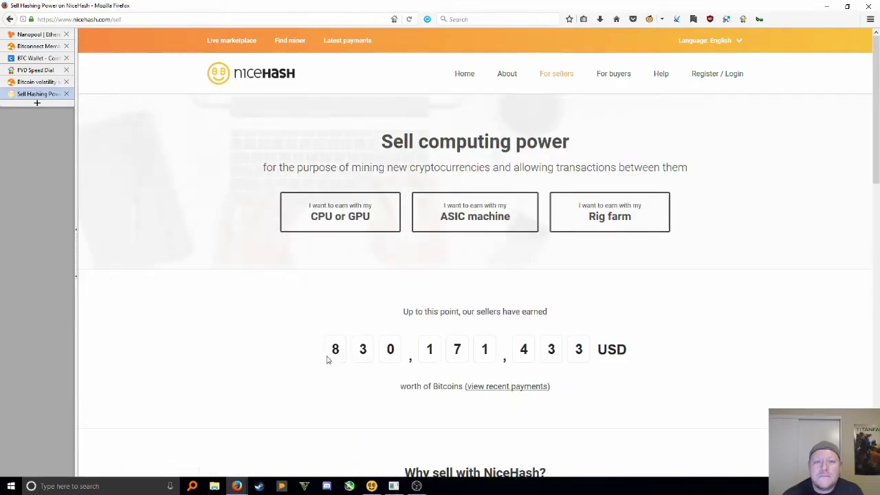
left_click(358, 217)
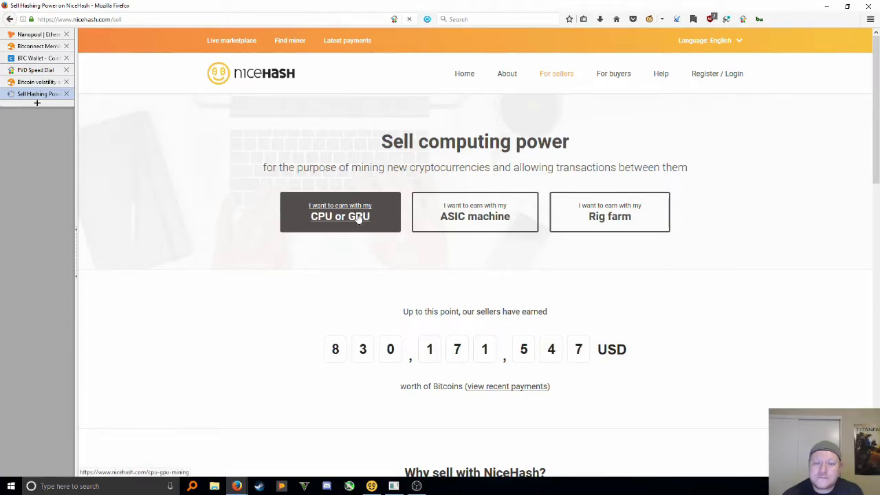
scroll(636, 271, "down", 2)
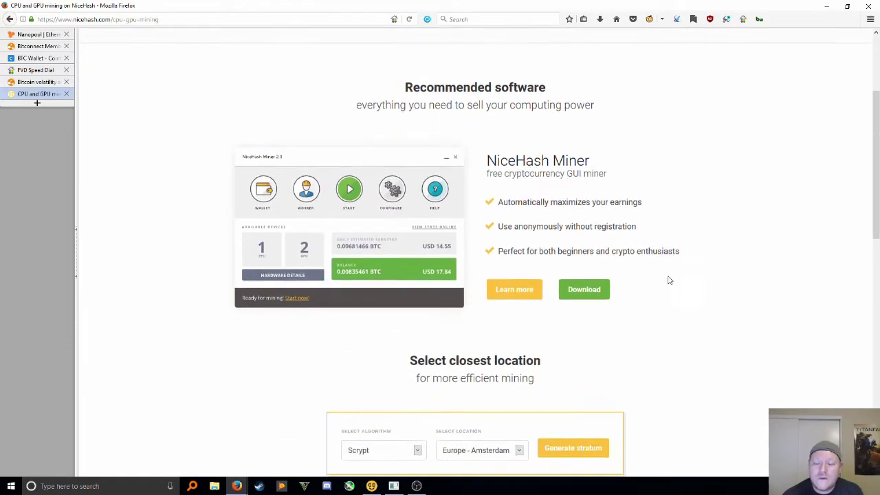
left_click(583, 291)
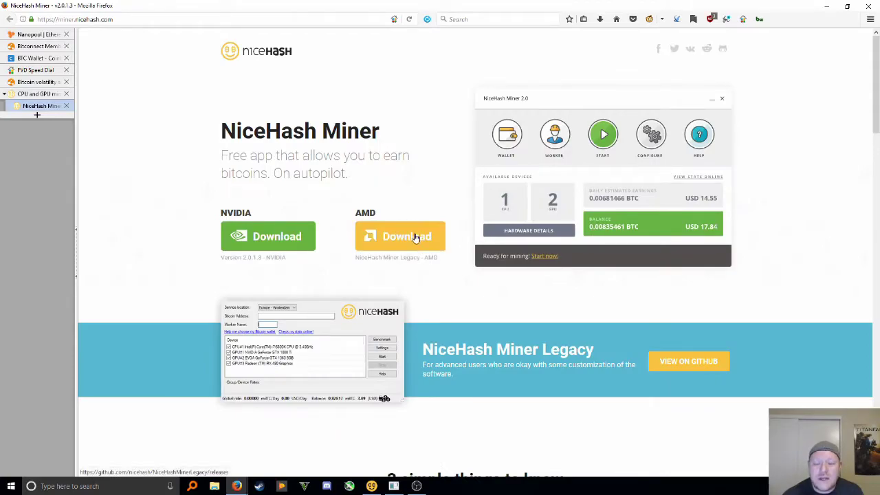
left_click(251, 228)
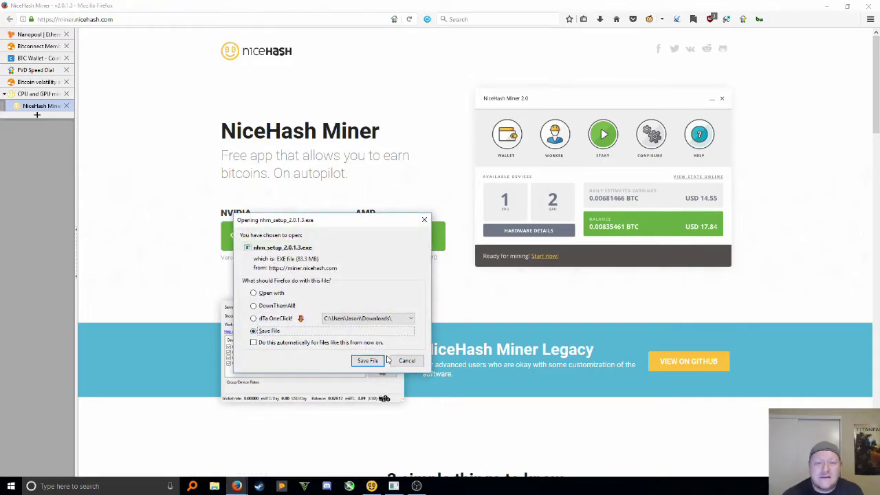
left_click(368, 360)
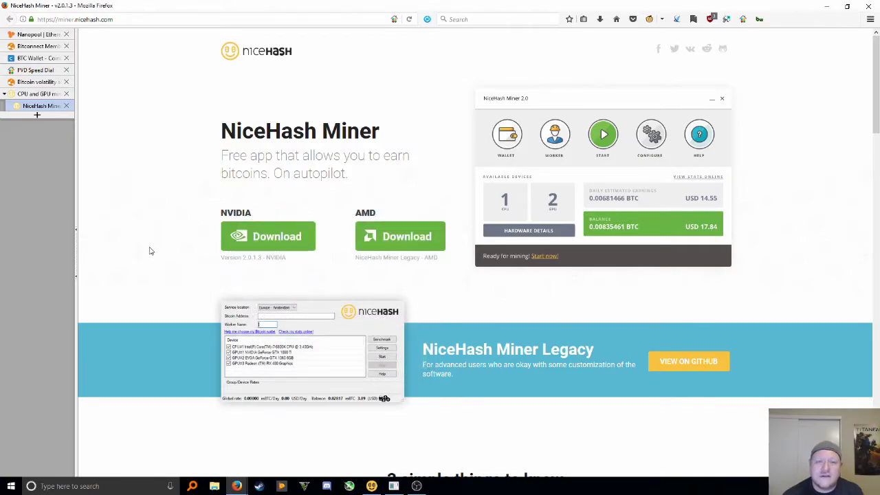
Examine the benchmark and mining log in NiceHash Miner's excavator console, and minimize the console.
left_click(371, 485)
left_click_drag(202, 121, 268, 103)
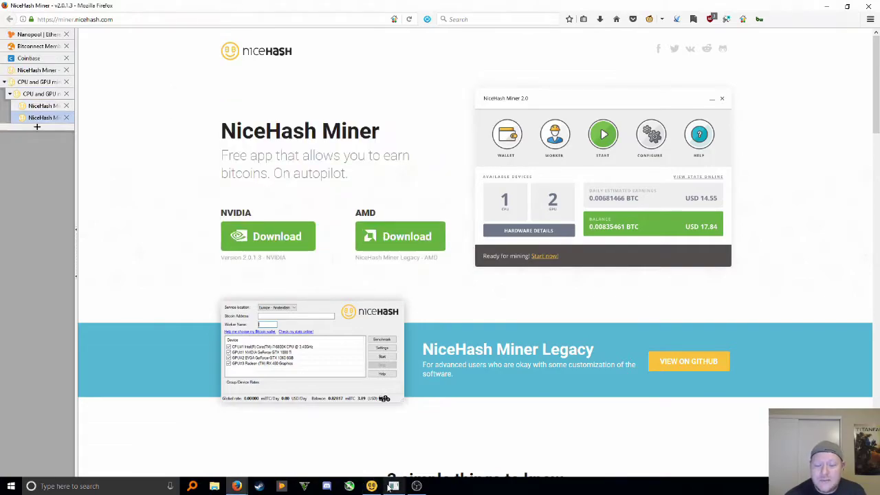
left_click(391, 486)
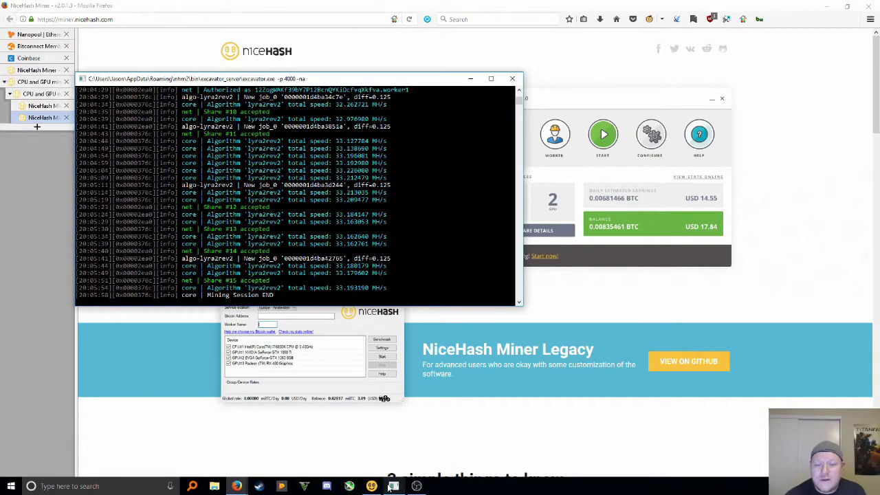
scroll(354, 205, "up", 7)
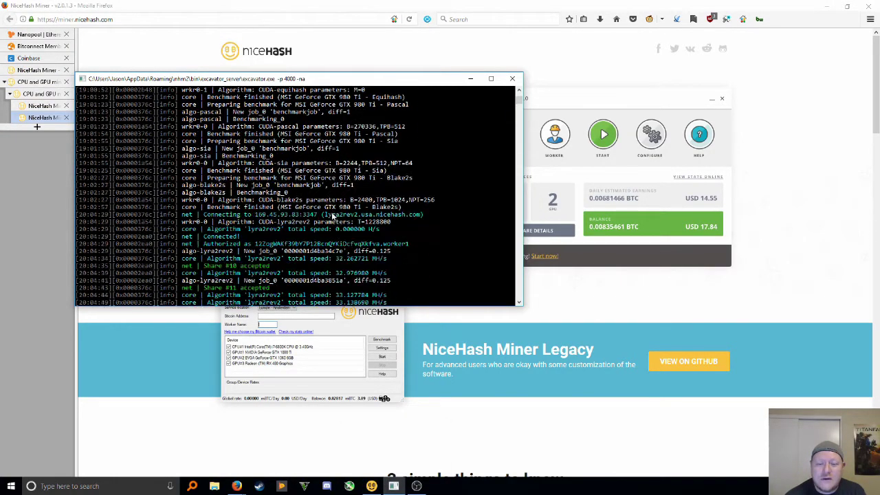
scroll(329, 209, "up", 12)
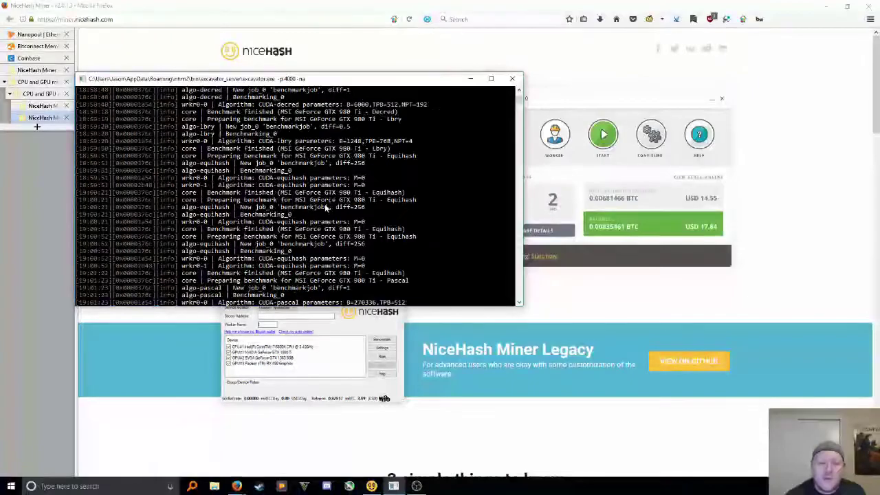
scroll(319, 199, "up", 10)
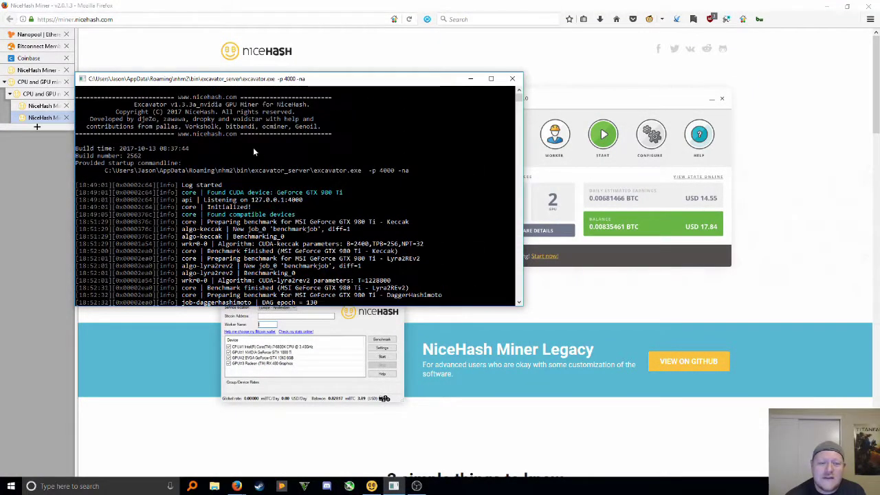
scroll(253, 147, "down", 8)
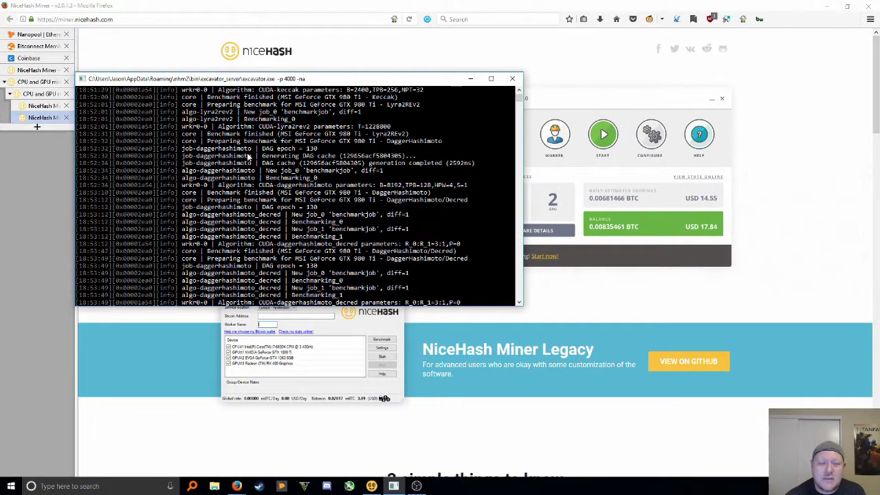
left_click(471, 79)
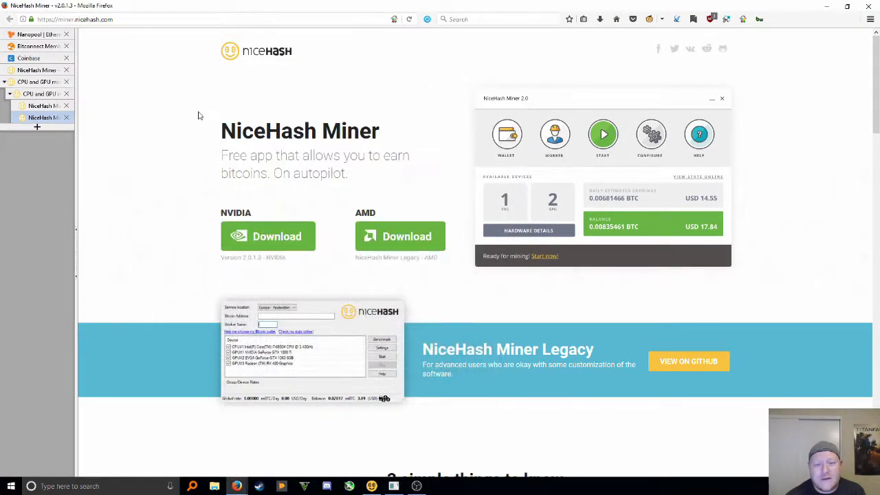
Switch to NiceHash Miner and examine the algorithm speeds and BTC/day benchmarks for the MSI GeForce GTX 980 Ti in the hardware details.
left_click(371, 486)
left_click_drag(426, 150, 193, 122)
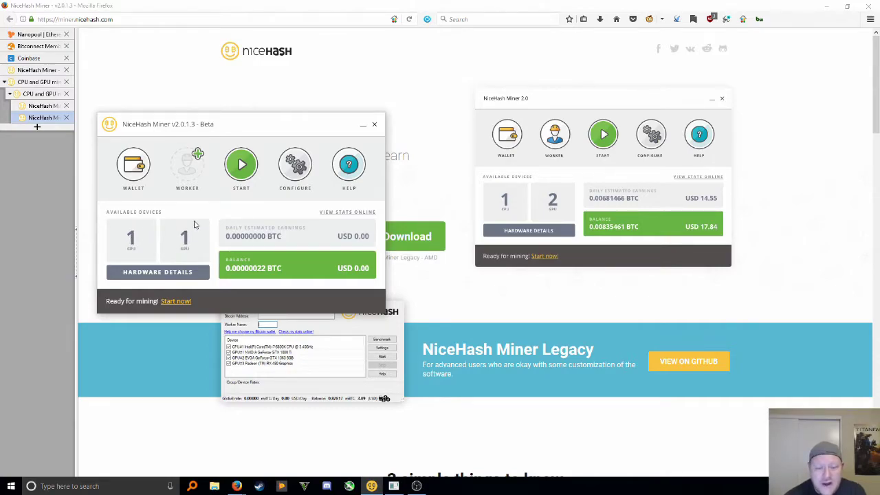
left_click(172, 275)
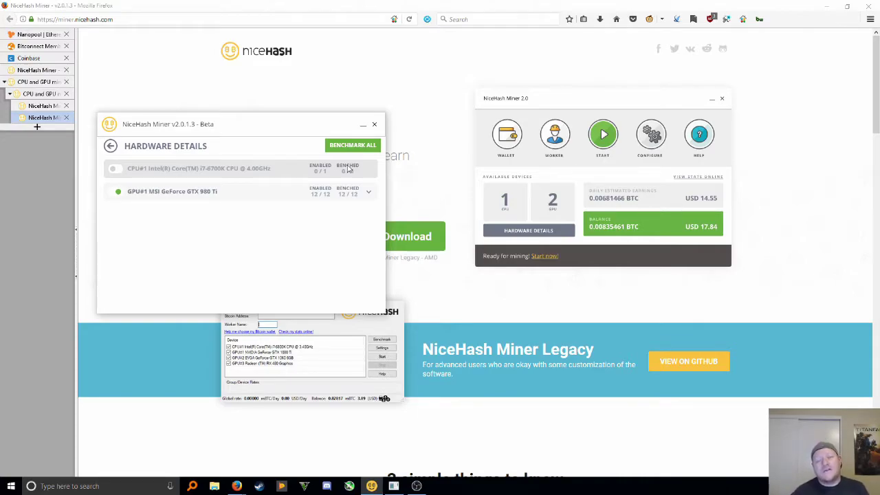
left_click(369, 193)
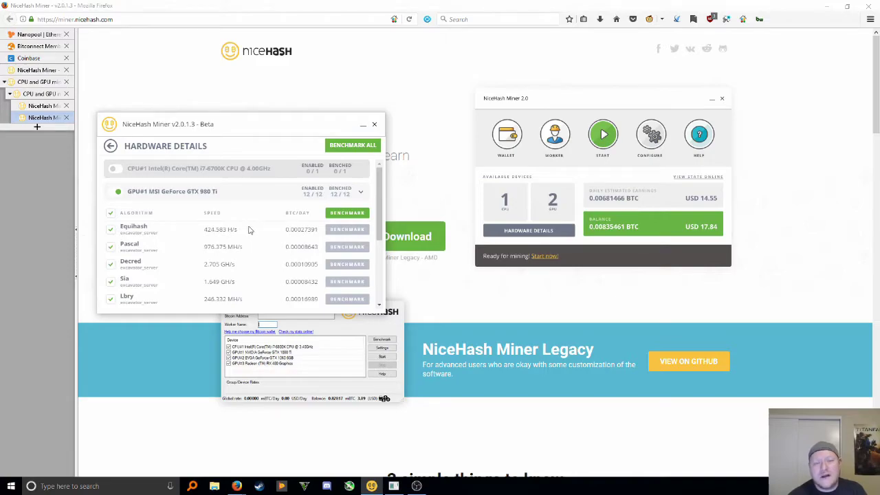
scroll(246, 231, "down", 5)
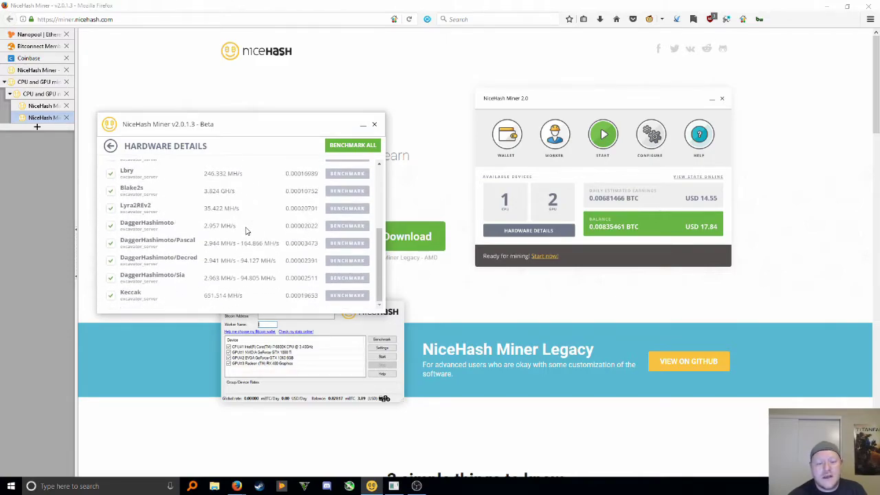
scroll(213, 262, "up", 5)
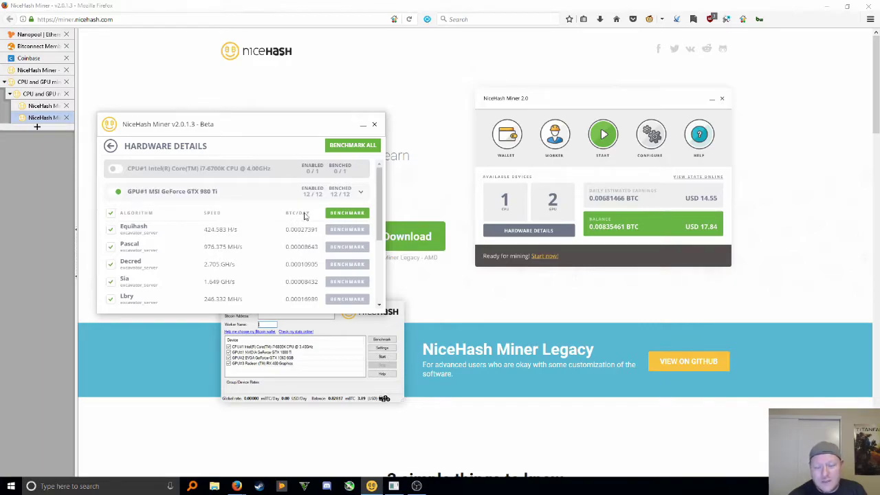
scroll(308, 220, "down", 5)
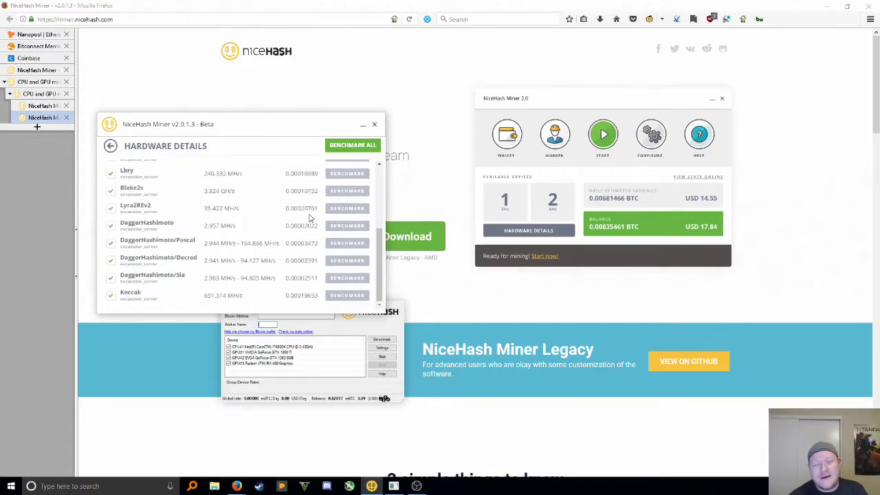
left_click_drag(296, 130, 310, 123)
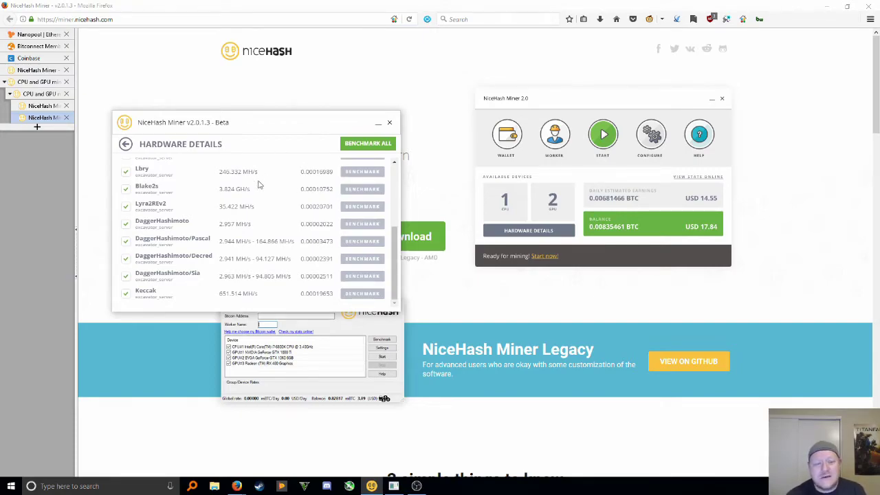
scroll(268, 225, "up", 3)
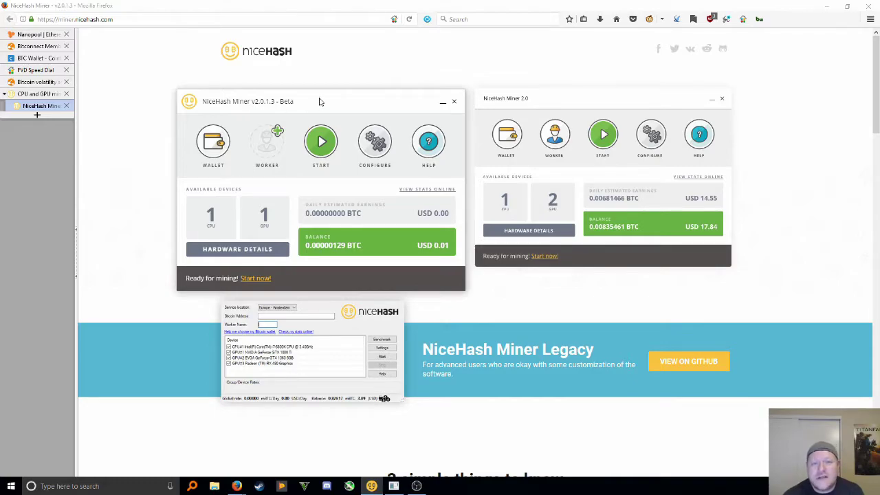
Replace the Bitcoin wallet address in NiceHash Miner with the receiving address from the Coinbase BTC Wallet and save it.
left_click(215, 154)
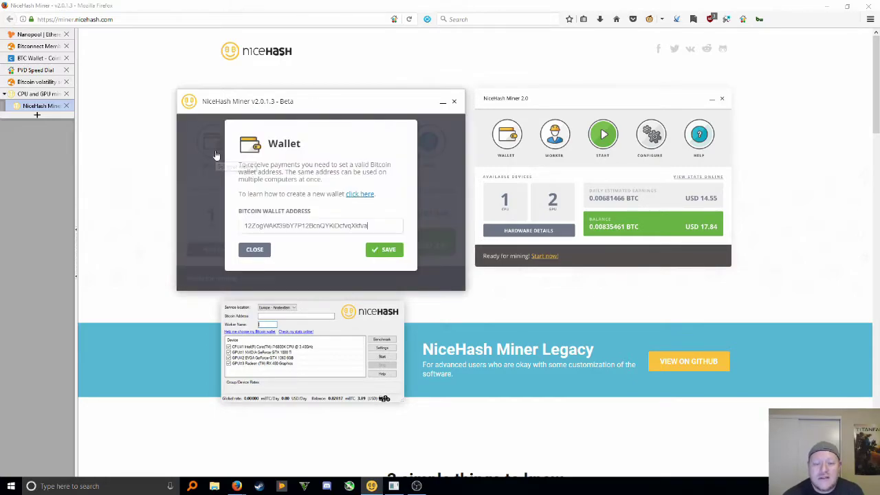
left_click_drag(365, 226, 225, 231)
key("ctrl+x")
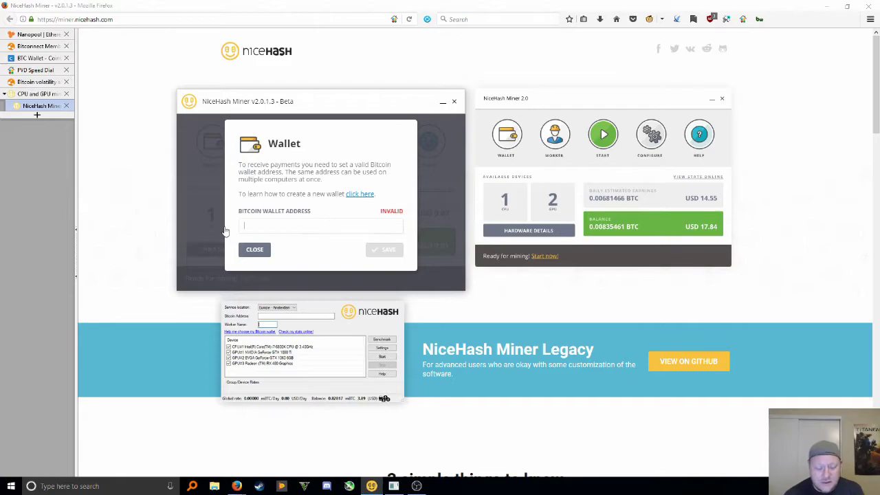
key("ctrl+v")
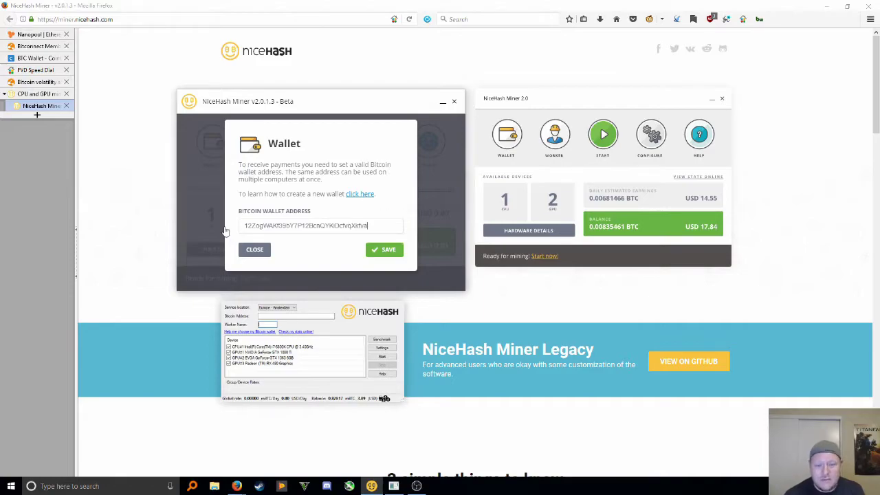
left_click(33, 59)
left_click(566, 323)
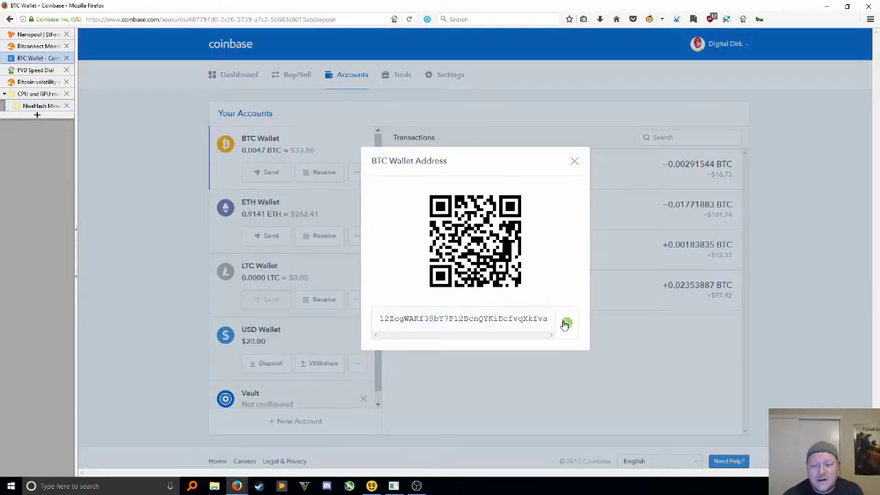
left_click(372, 486)
left_click(382, 249)
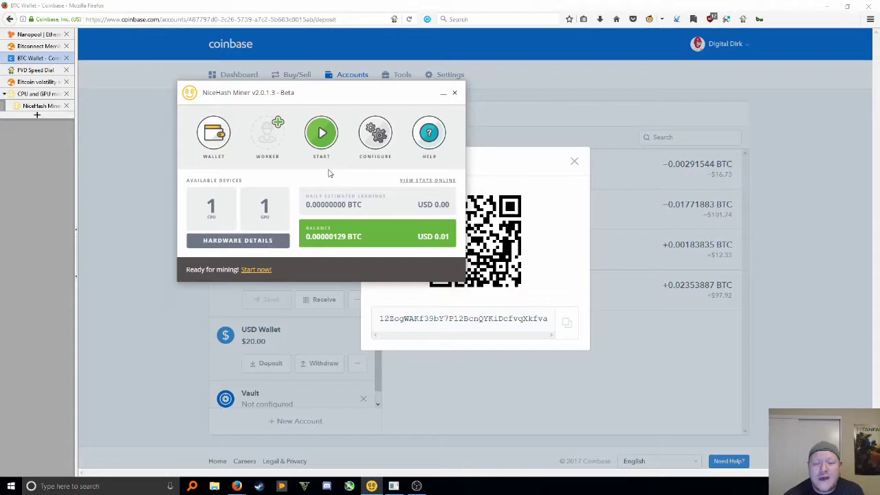
Review the hardware details and wallet settings in NiceHash Miner, and start mining.
left_click(237, 240)
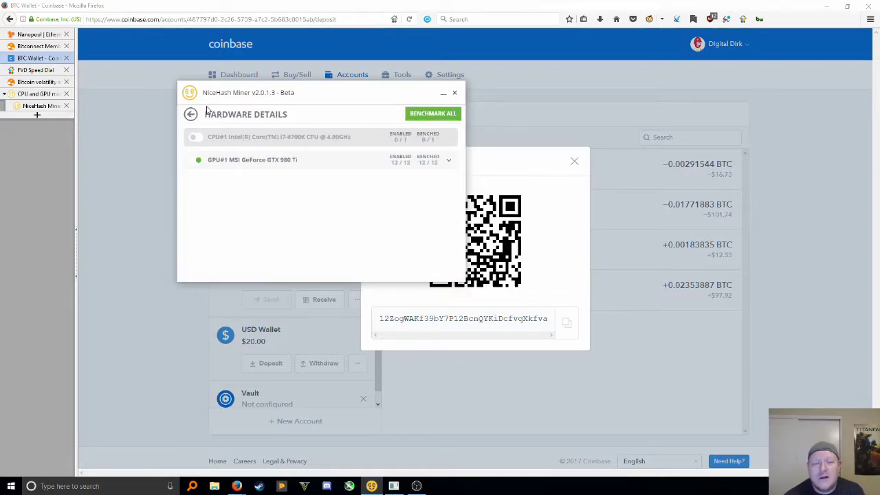
left_click(191, 114)
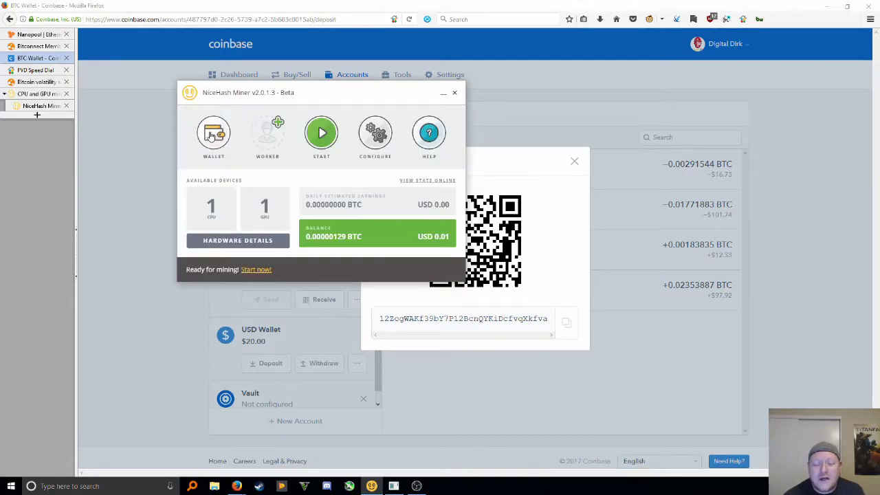
left_click(213, 134)
left_click(255, 241)
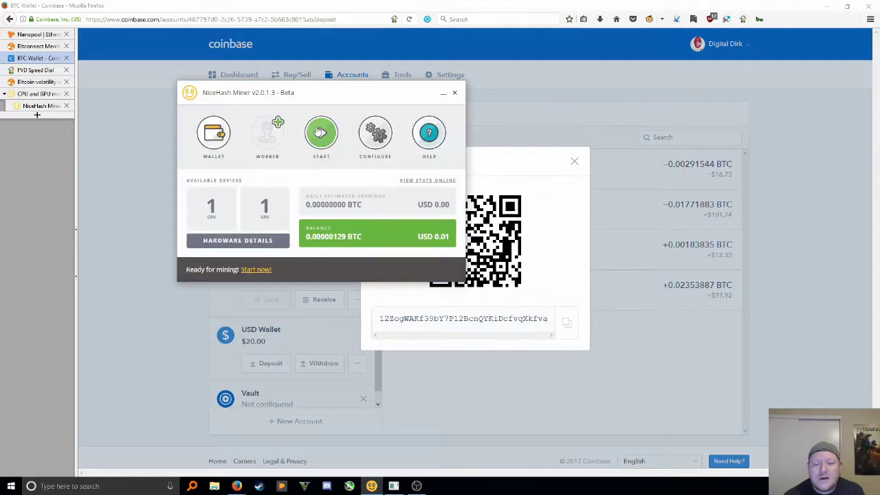
left_click(320, 132)
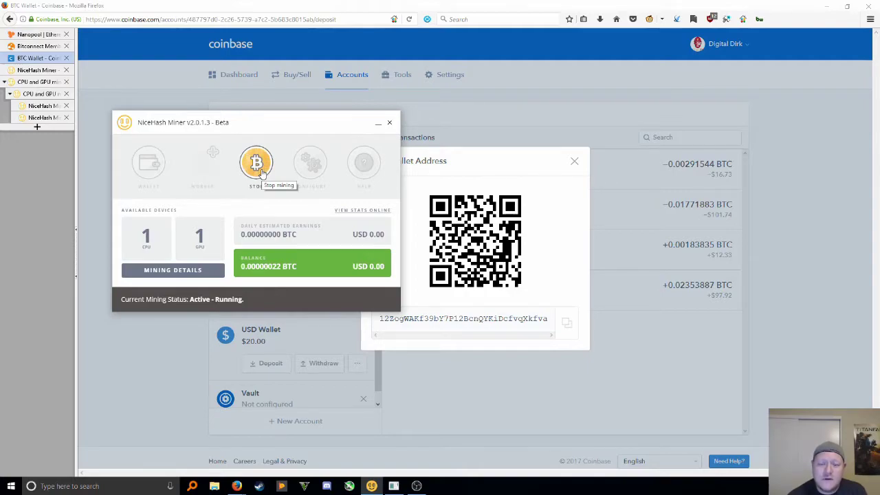
Examine the daily estimated earnings in BTC and USD while the miner is running.
left_click_drag(239, 234, 382, 238)
left_click(380, 235)
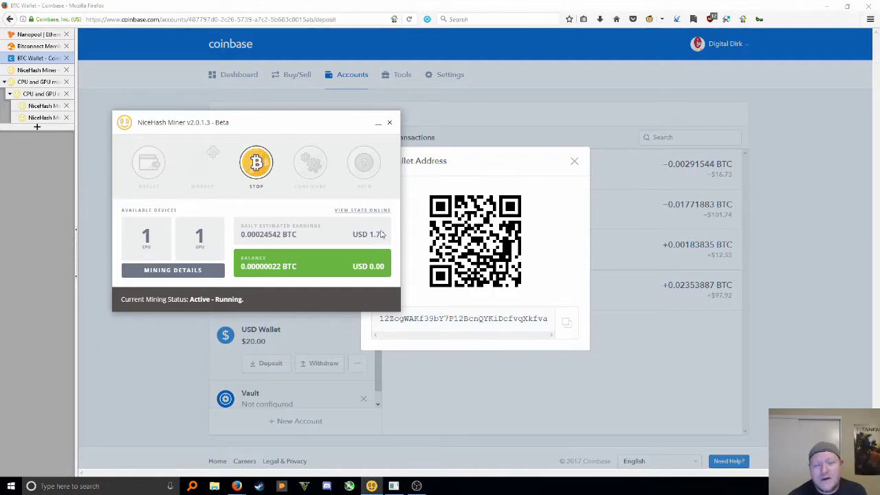
triple_click(384, 236)
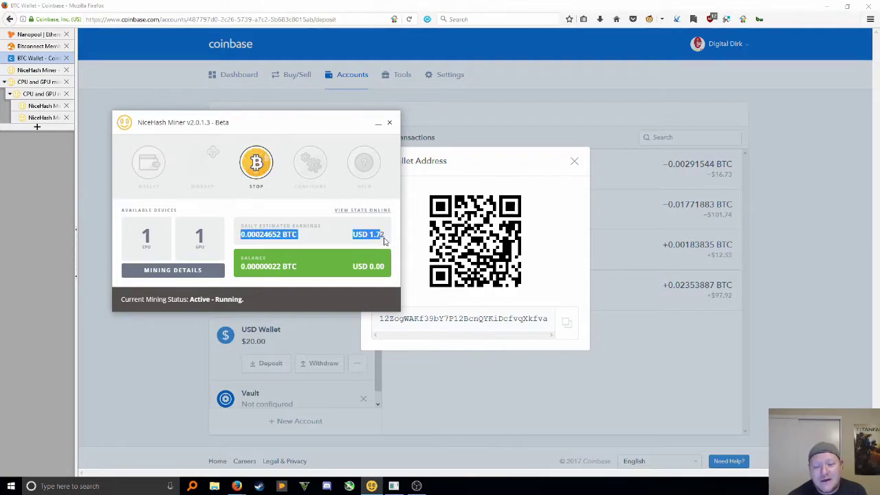
left_click(385, 240)
triple_click(384, 237)
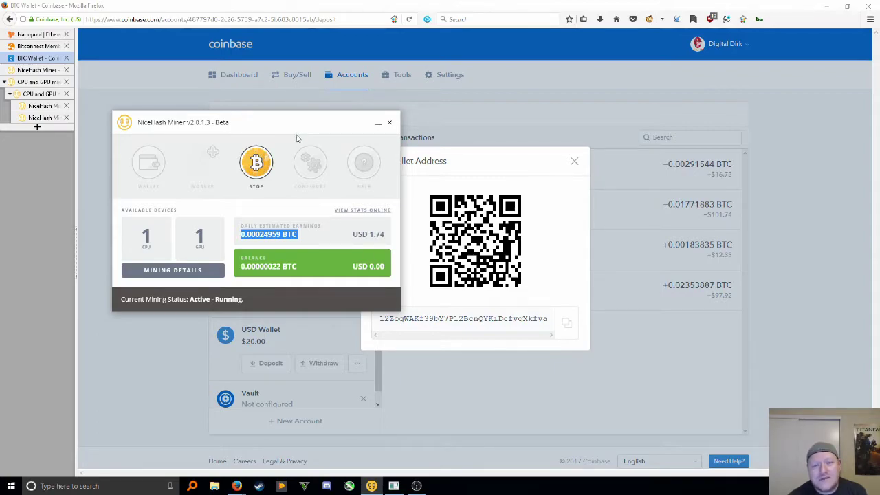
double_click(363, 235)
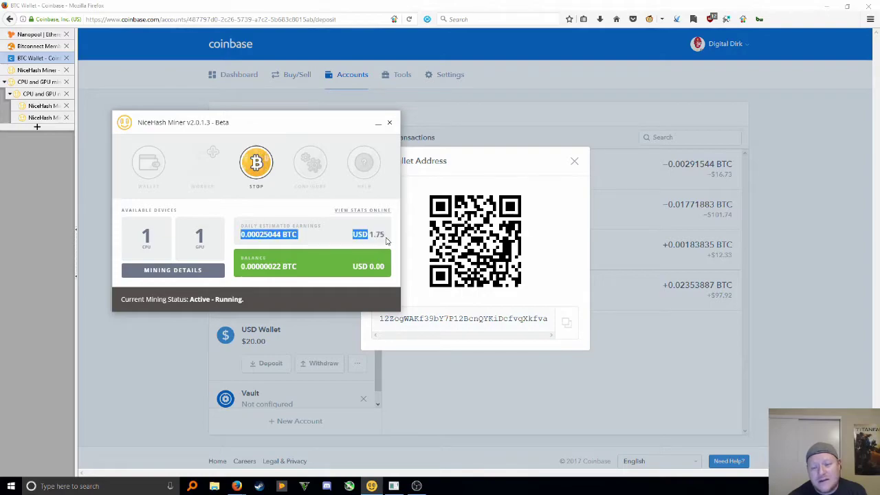
double_click(385, 236)
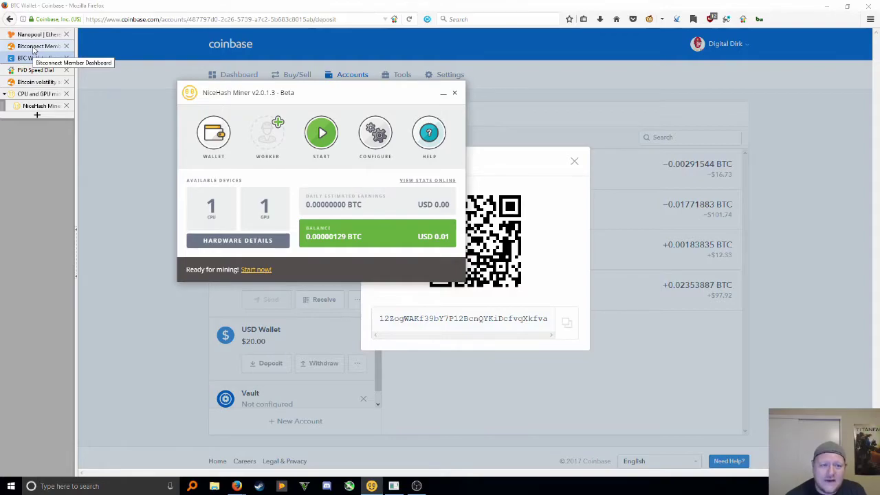
Look at the referral link on the Bitconnect dashboard and the last days' credited interest on the Bitcoin volatility software page.
left_click(33, 47)
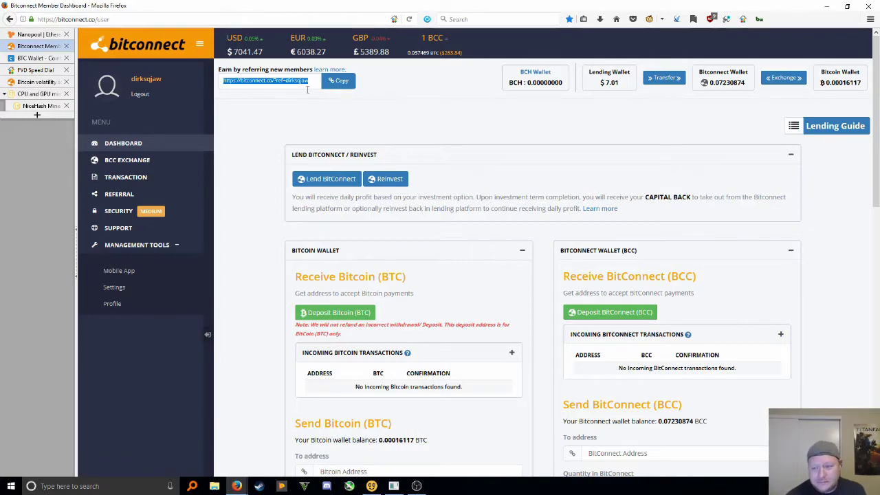
left_click(479, 118)
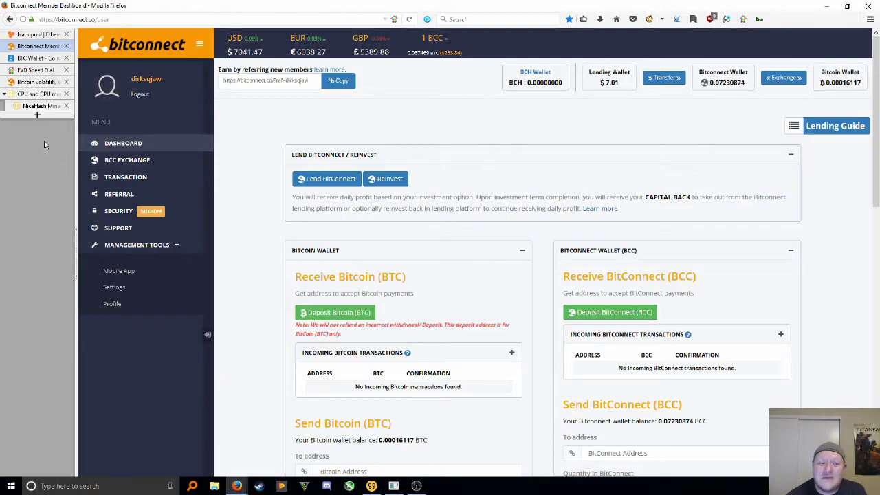
left_click(29, 83)
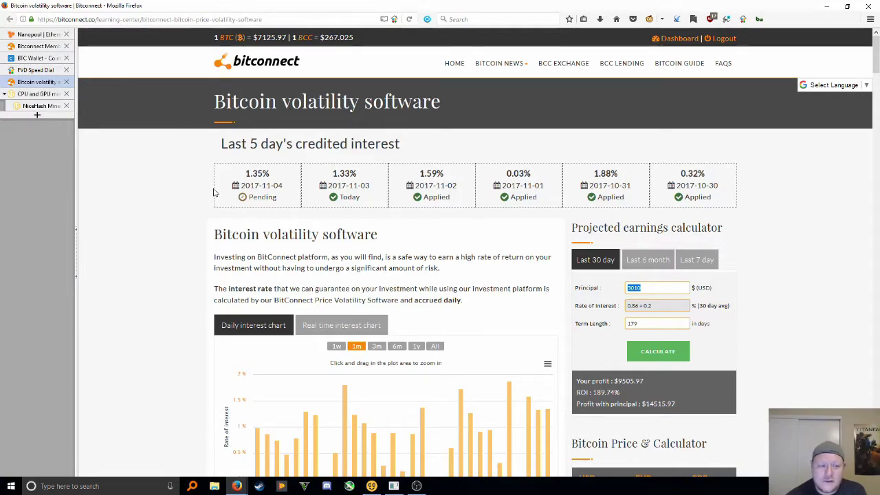
left_click_drag(245, 173, 275, 199)
left_click_drag(332, 173, 359, 174)
left_click_drag(417, 172, 454, 176)
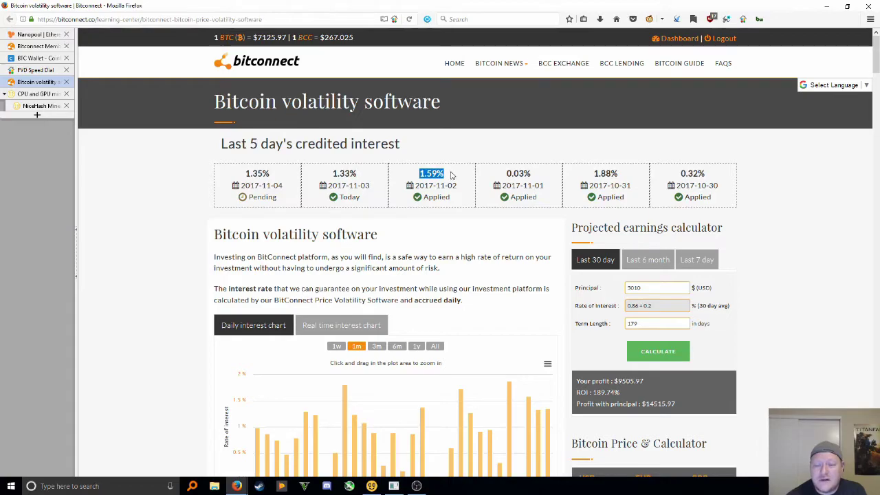
Set the principal in the projected earnings calculator to 10010 USD.
scroll(448, 185, "down", 1)
left_click_drag(646, 235, 616, 246)
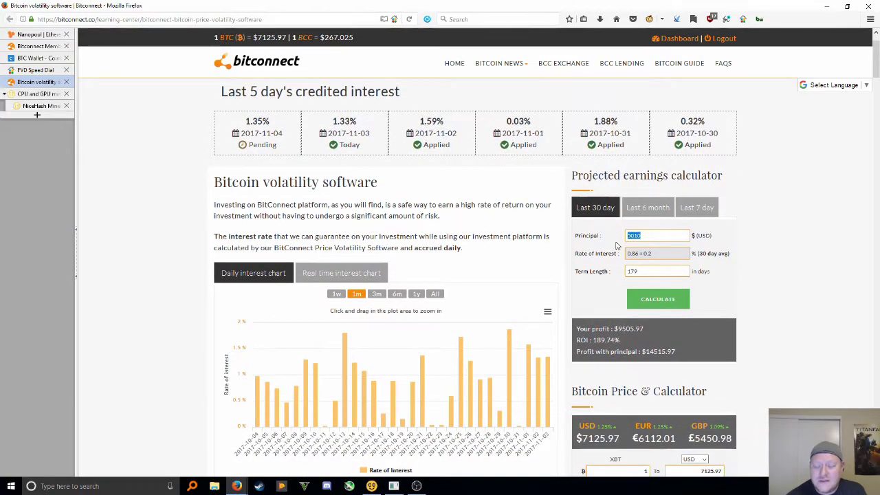
type("10010")
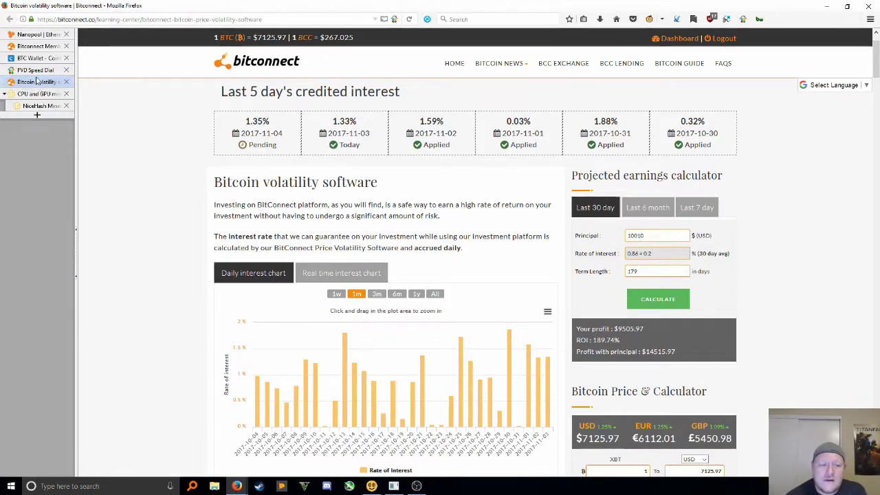
Open the Lend BitConnect form on the member dashboard and examine the lending amounts, daily interest bonuses and capital release periods.
left_click(39, 46)
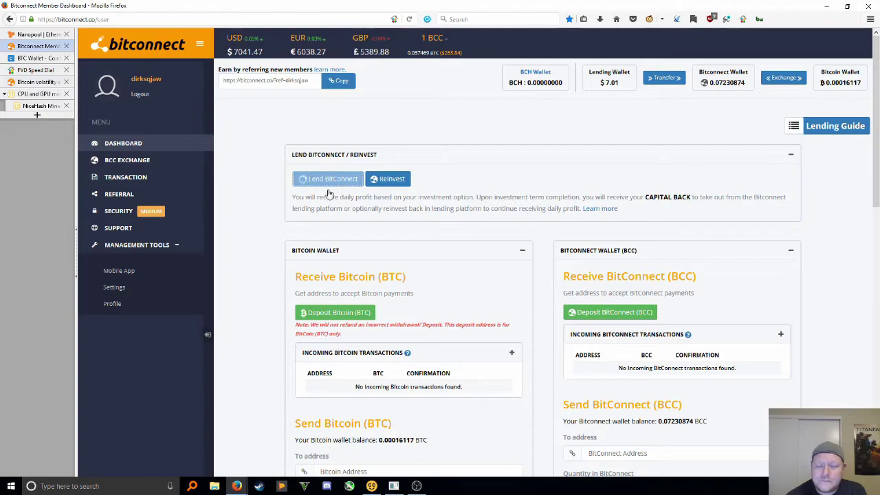
left_click(404, 180)
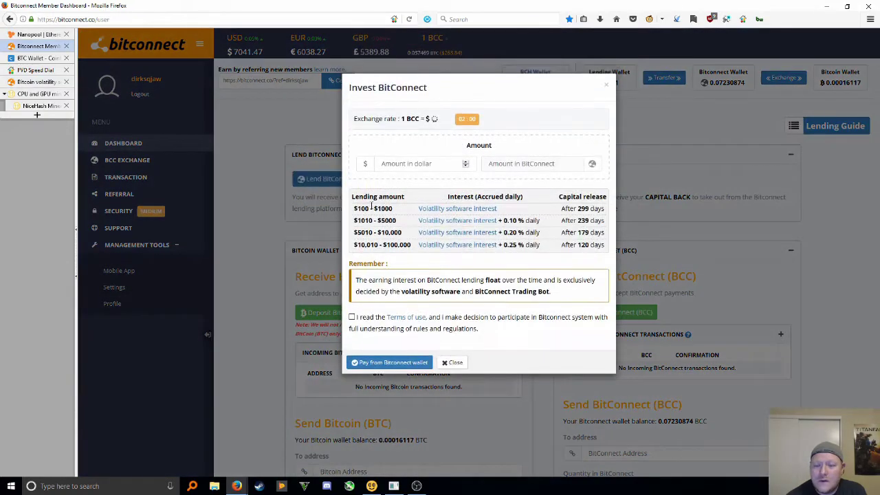
left_click_drag(358, 208, 368, 209)
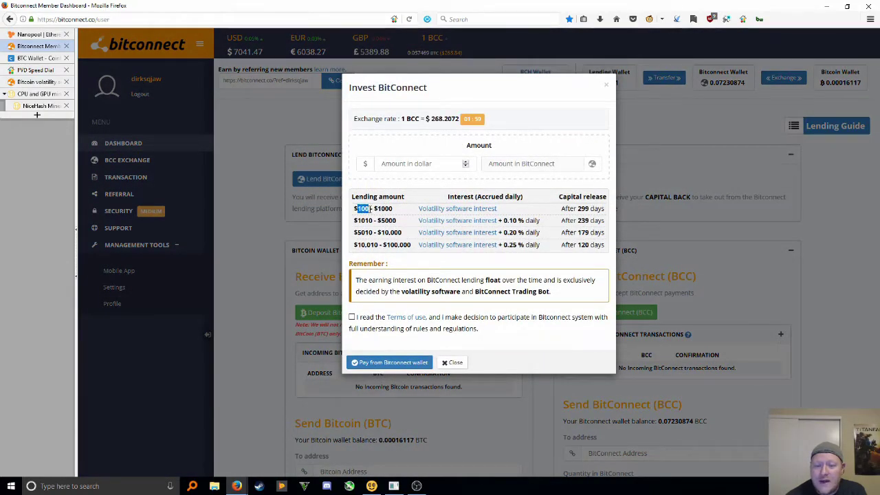
left_click_drag(571, 209, 605, 209)
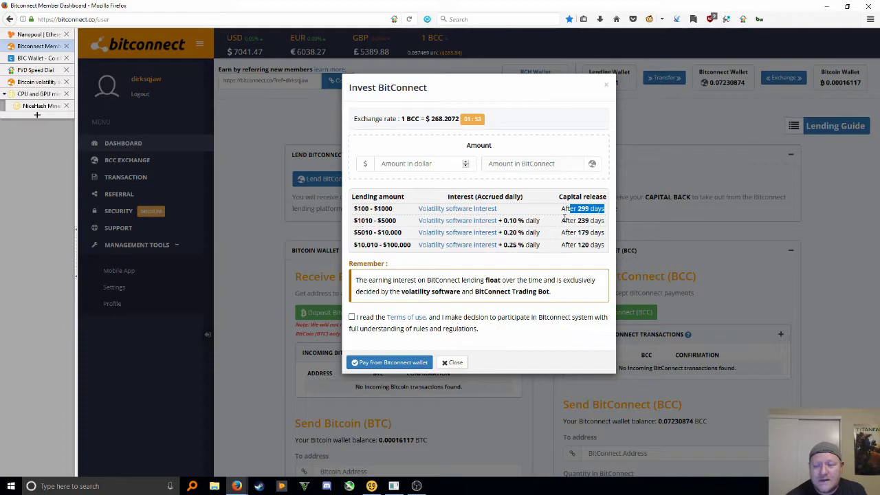
left_click_drag(576, 218, 602, 220)
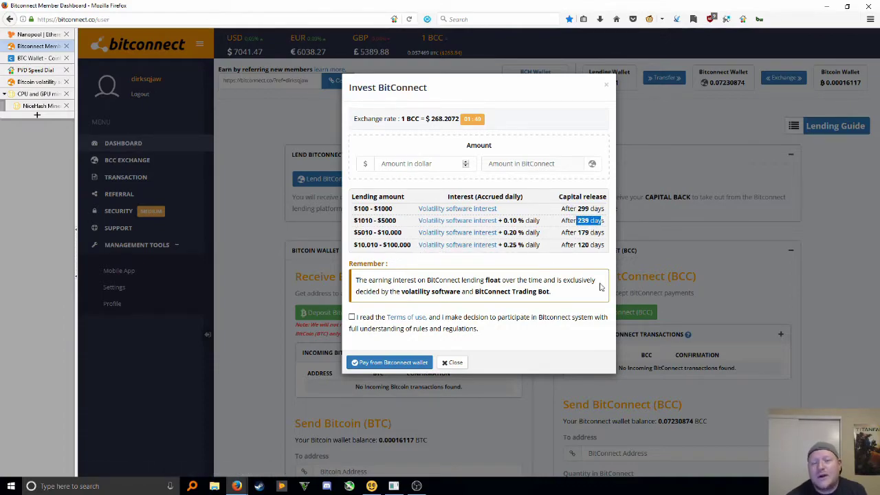
left_click_drag(352, 246, 380, 246)
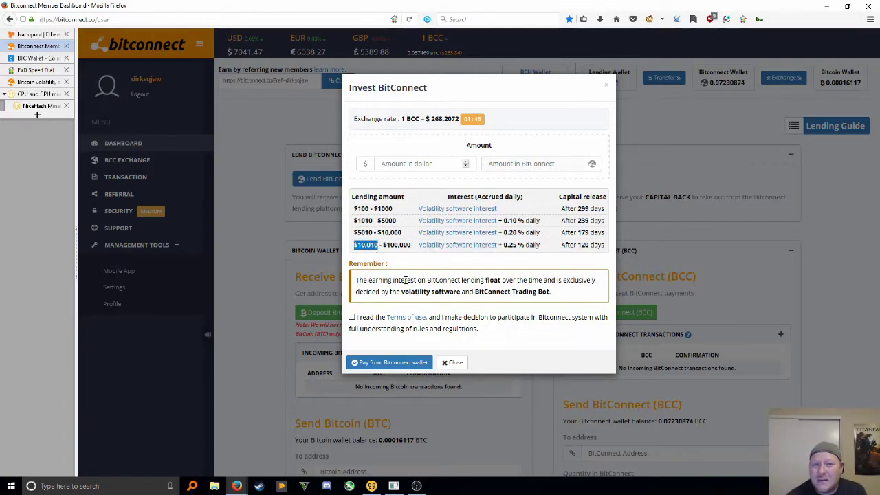
left_click_drag(562, 244, 605, 250)
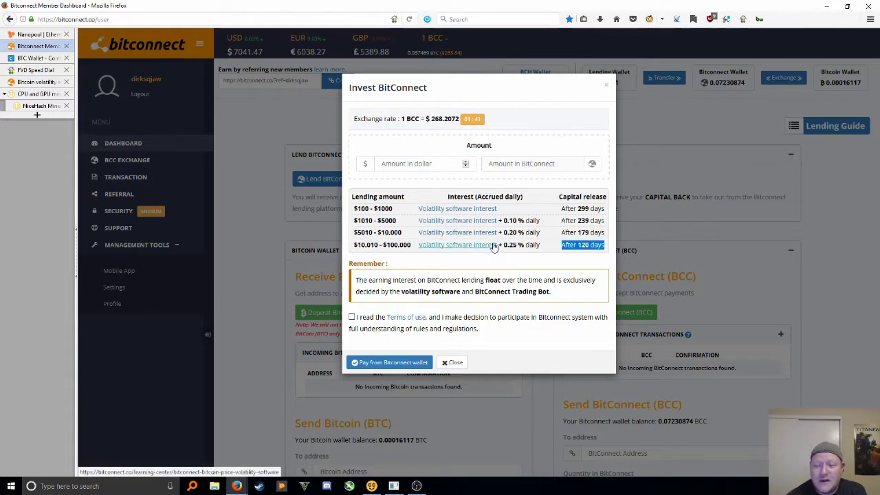
left_click_drag(509, 245, 540, 251)
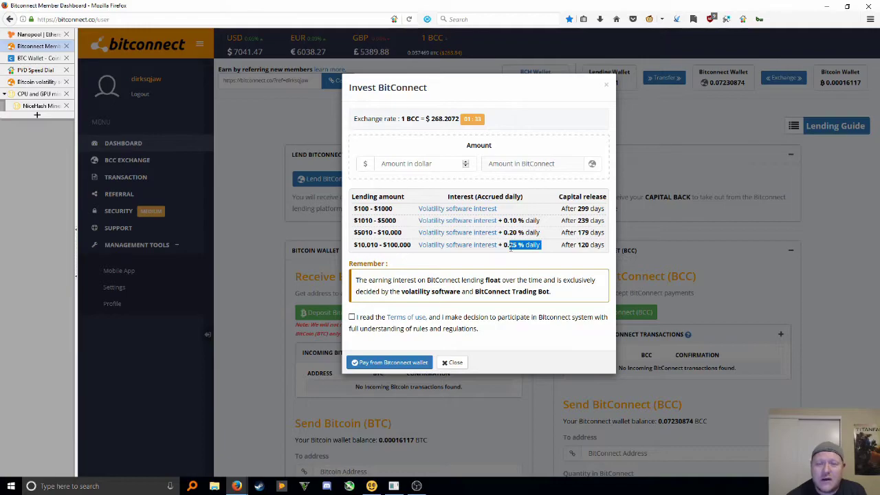
Set the projected earnings calculator's term length to 120 days, calculate, and examine the ROI and profit with principal.
left_click(30, 82)
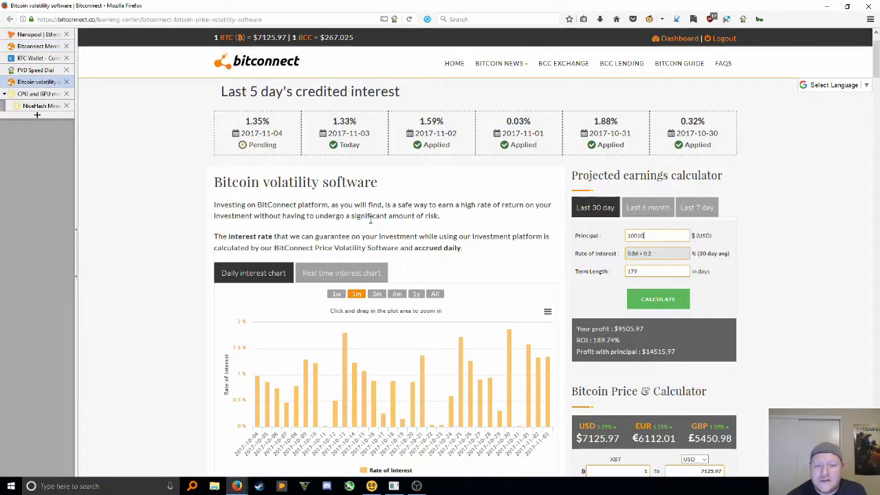
scroll(433, 215, "down", 3)
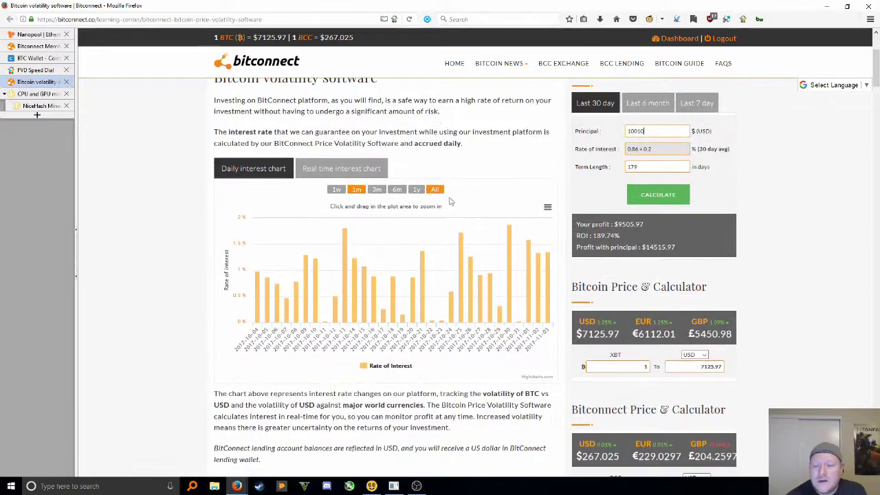
double_click(644, 167)
type("1520")
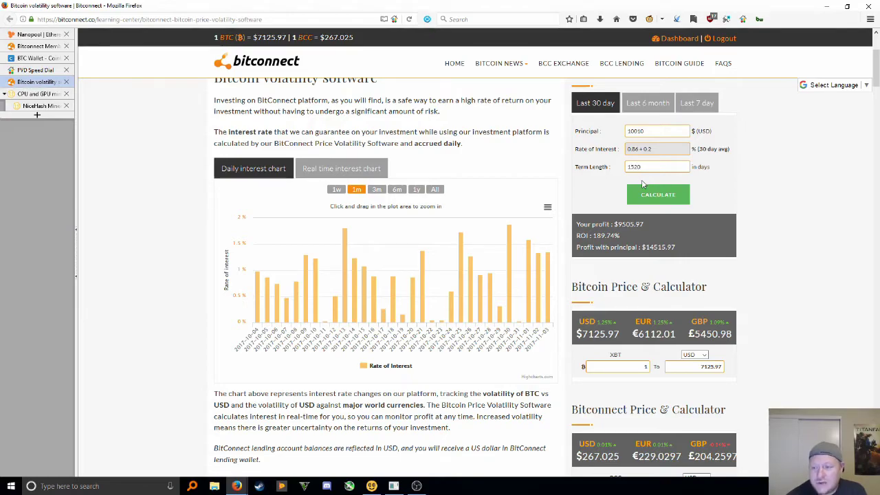
key("BackSpace")
key("BackSpace")
key("BackSpace")
type("120")
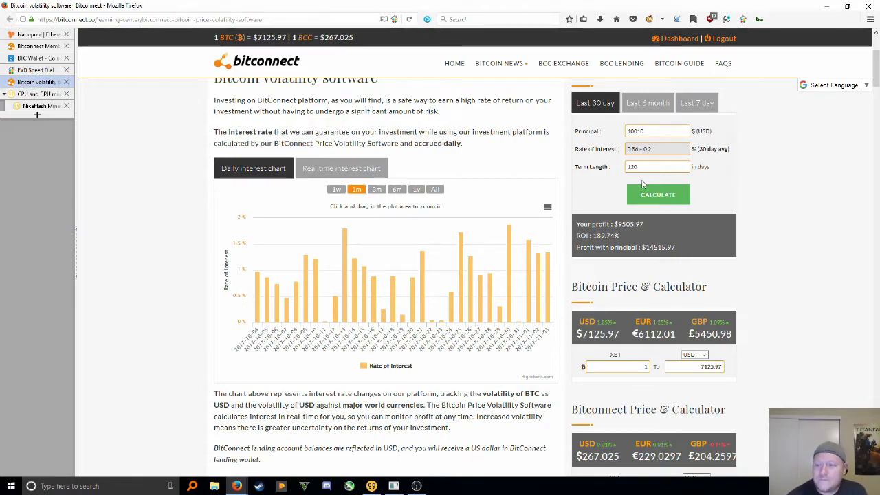
left_click(638, 199)
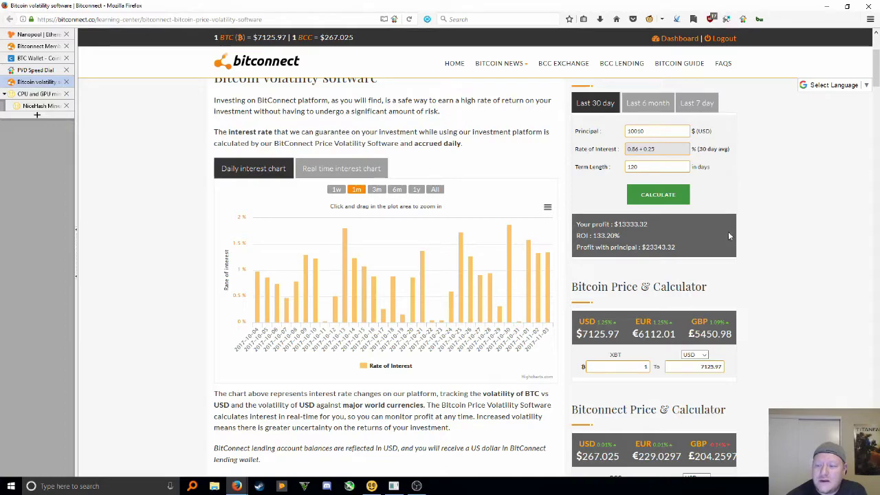
left_click_drag(594, 235, 620, 236)
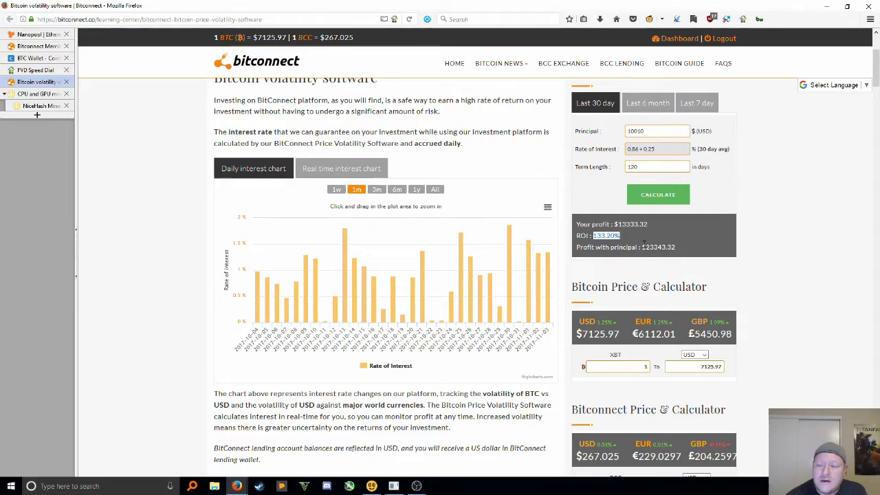
left_click_drag(642, 247, 673, 248)
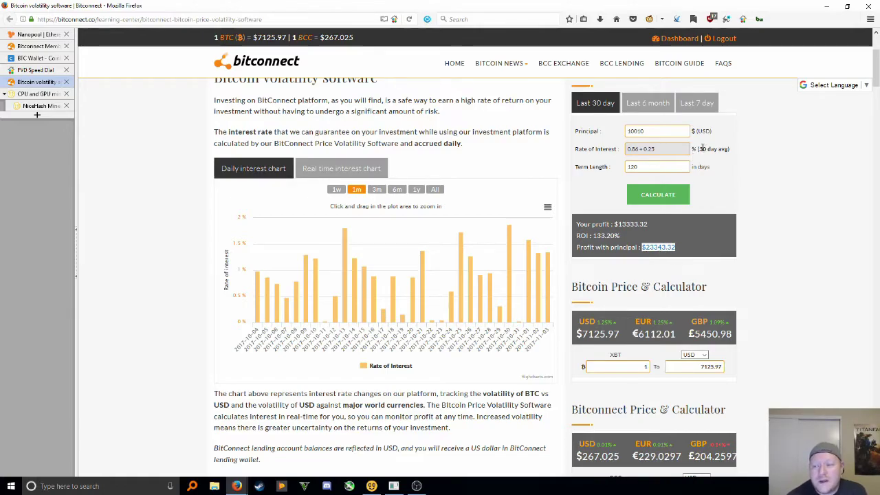
Examine the 30-day average interest rate and principal in the projected earnings calculator and the last 5 days' credited interest.
left_click_drag(701, 149, 726, 149)
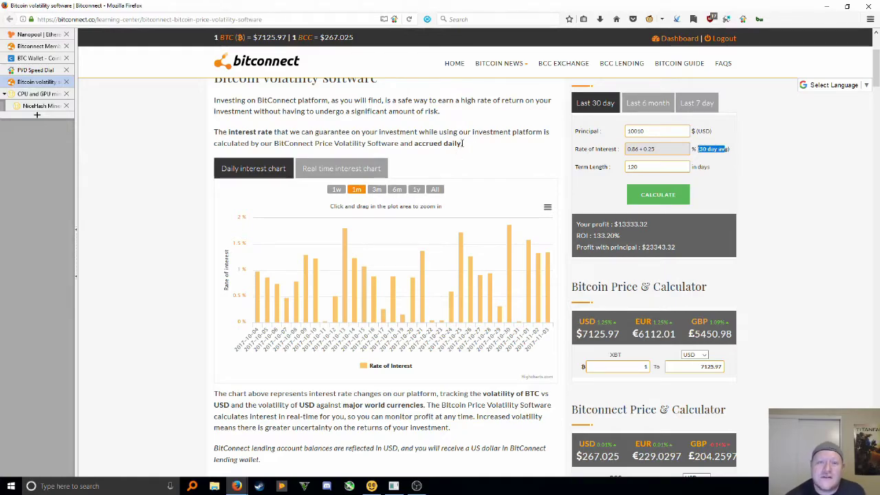
left_click(485, 143)
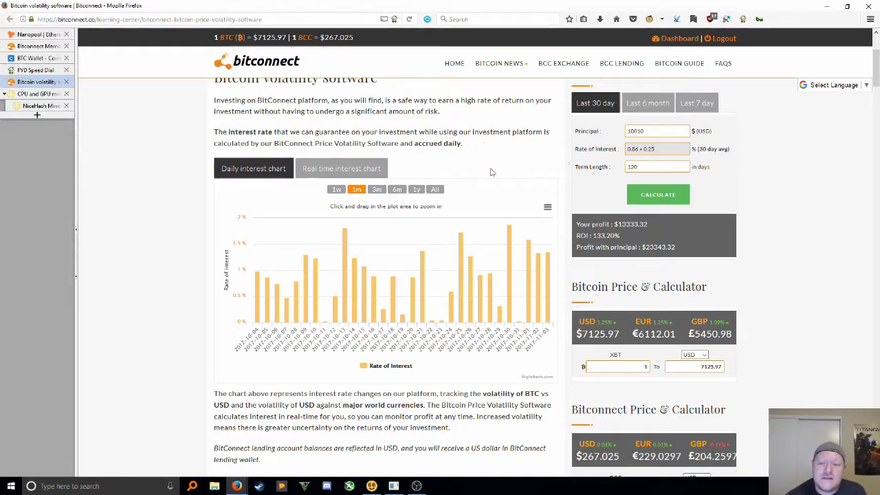
scroll(492, 174, "up", 4)
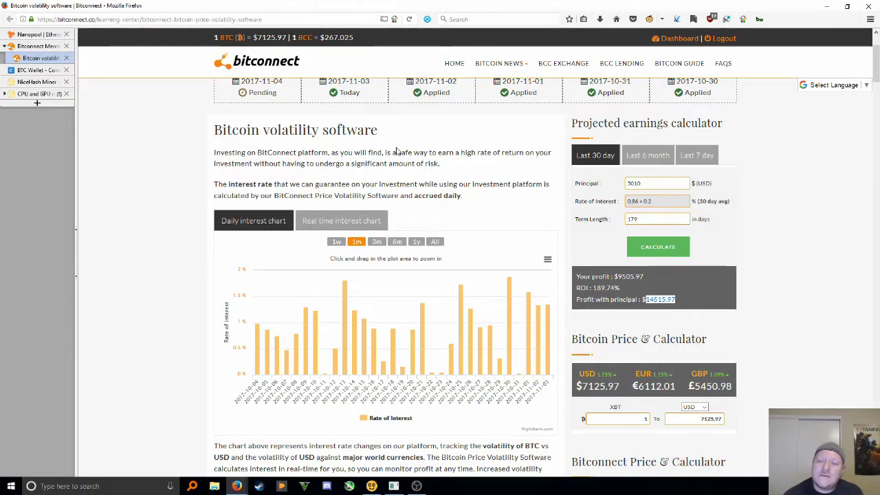
scroll(410, 162, "up", 3)
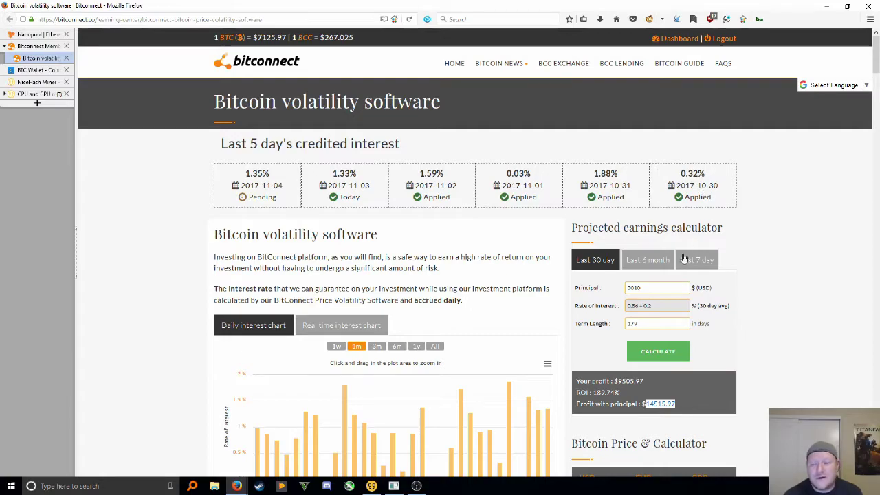
double_click(632, 287)
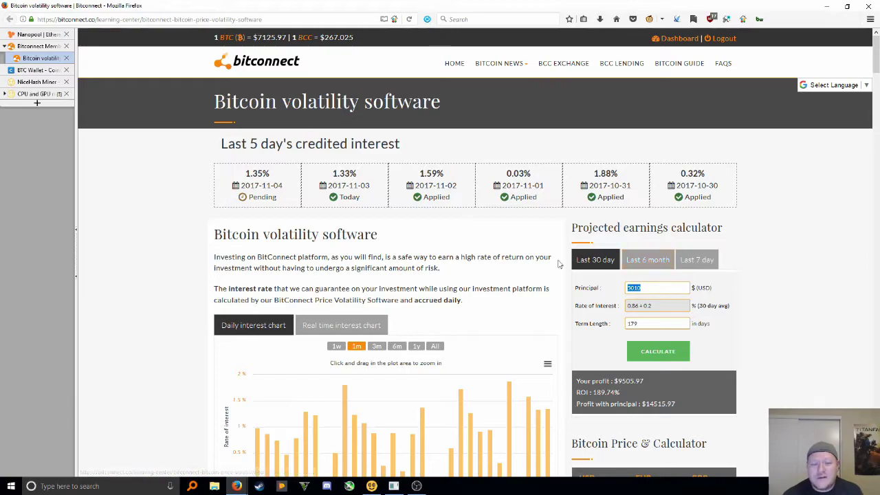
Return to the Bitconnect member dashboard, close the Invest BitConnect form and highlight the referral link.
key("ctrl+shift+Tab")
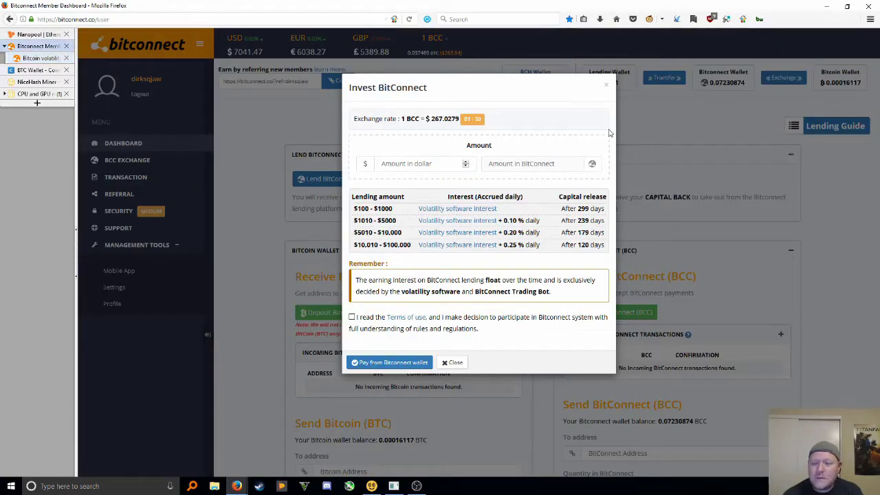
left_click(607, 85)
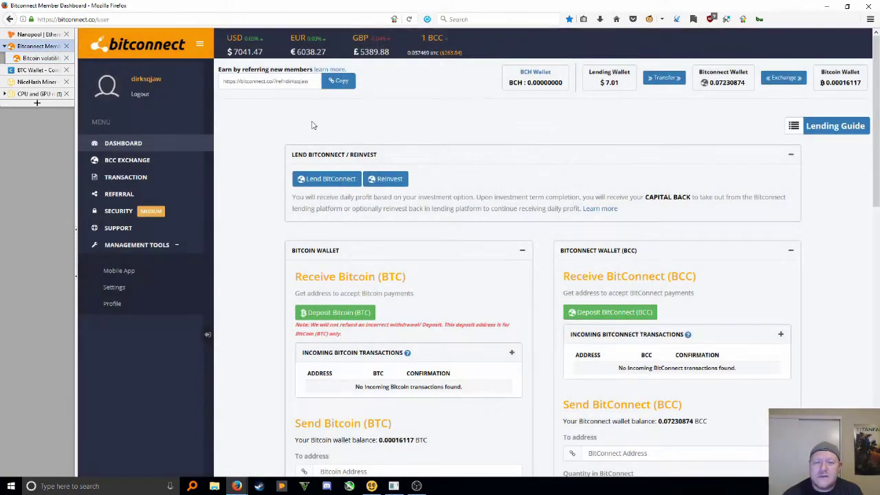
left_click_drag(310, 81, 220, 86)
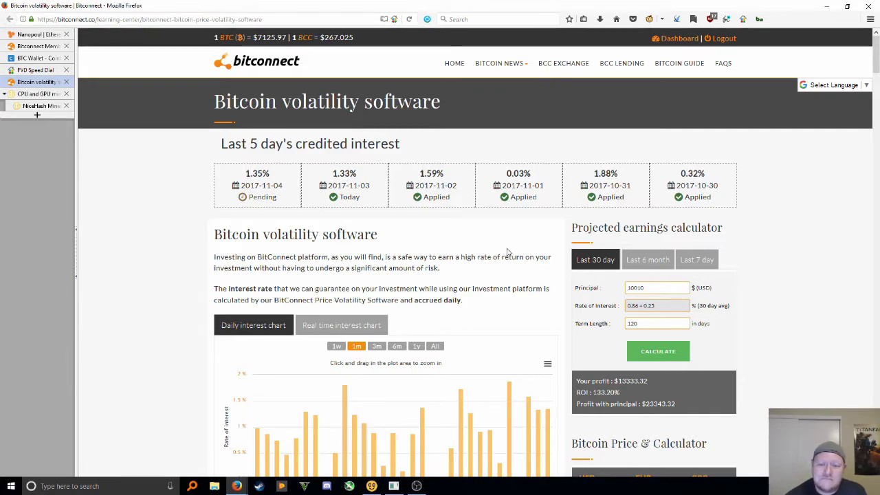
Switch to the NiceHash Miner window to view its status and balance.
left_click(371, 486)
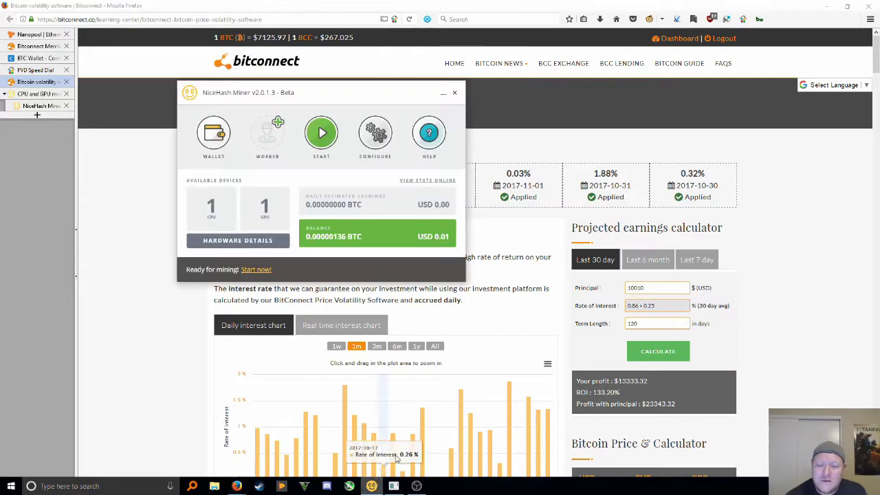